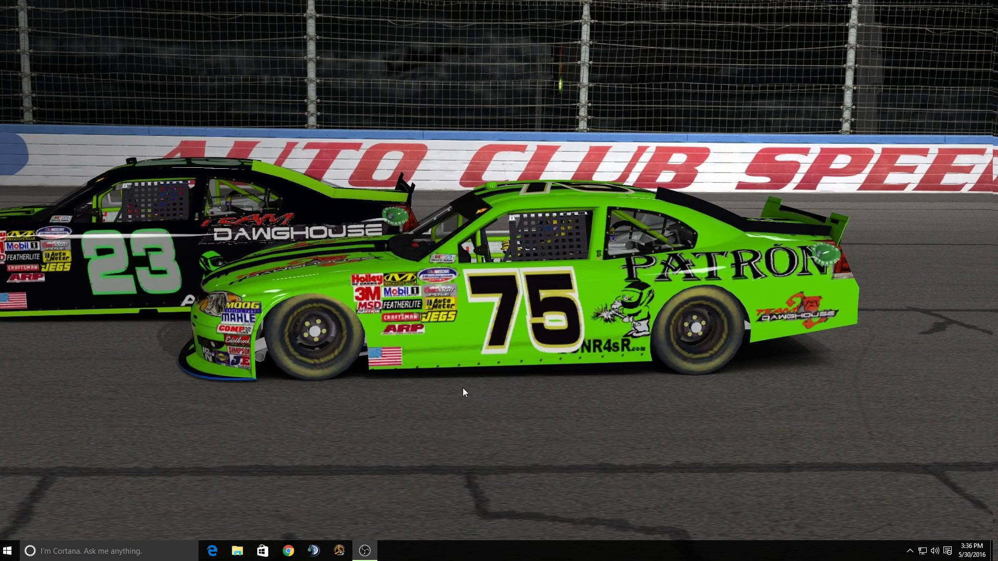
Launch Logitech Profiler from the hidden tray icons to show the wheel, pedals and shifter assignments
click(910, 555)
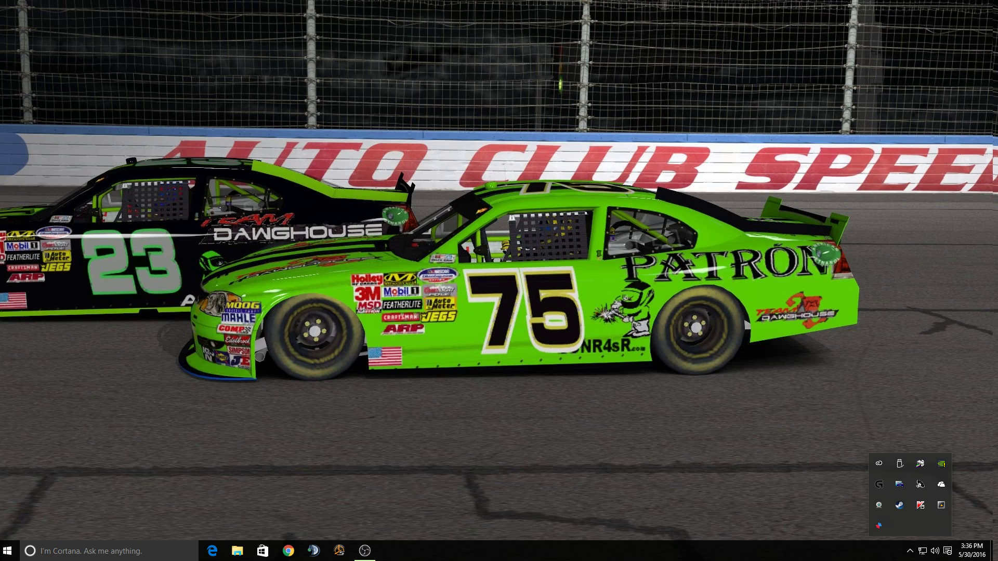
click(420, 210)
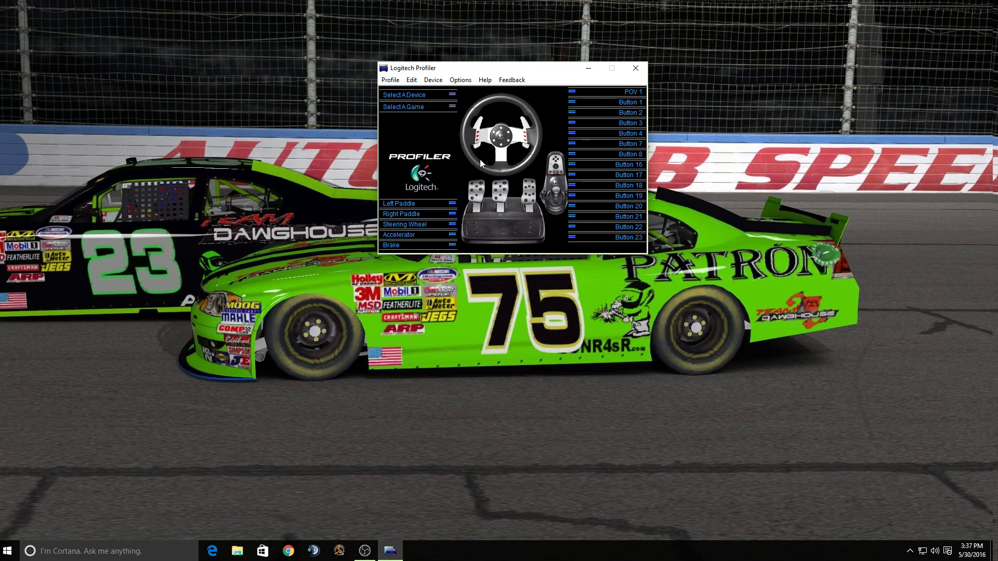
Close the Logitech Profiler window, then bring up and dismiss its tray icon menu without choosing anything
click(635, 69)
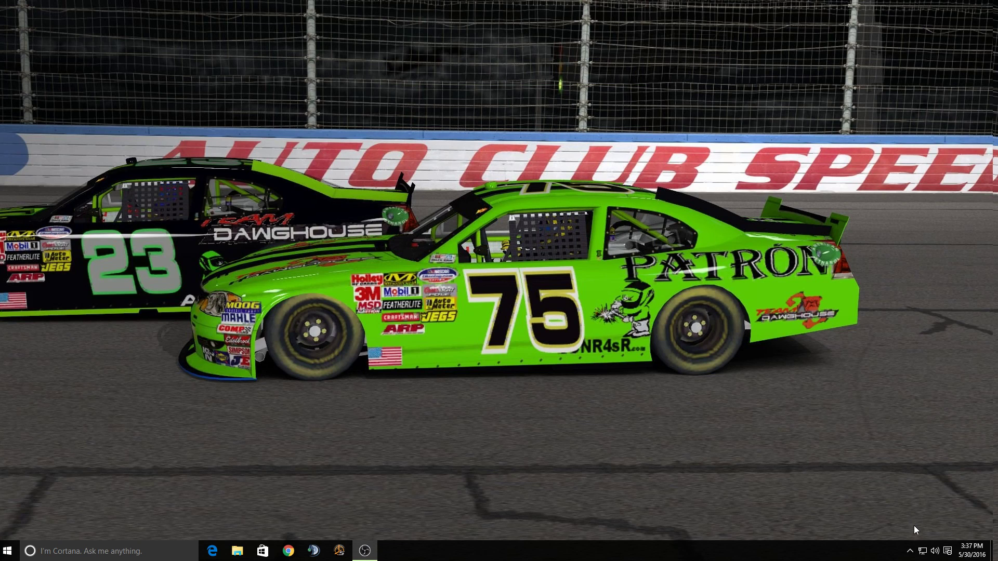
click(910, 551)
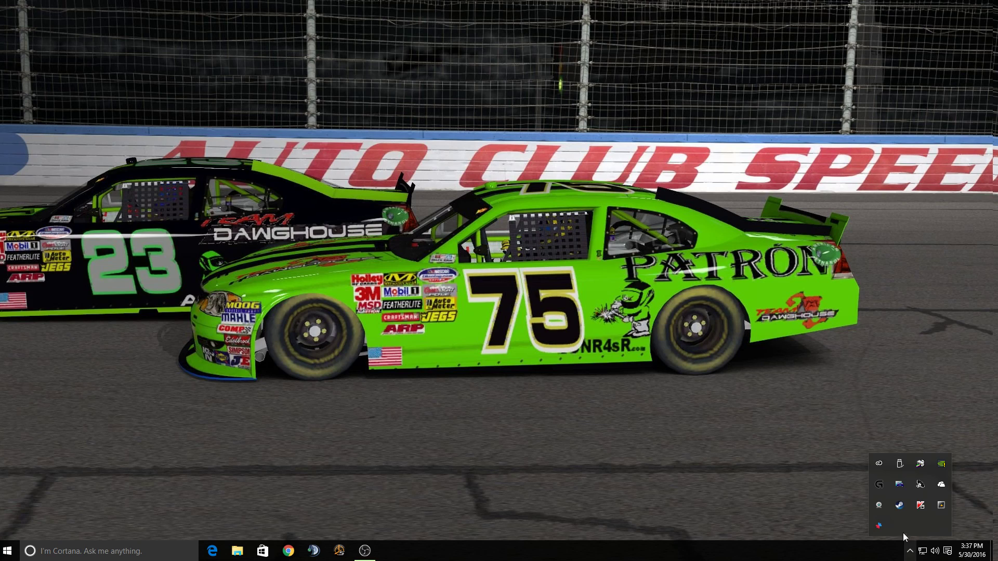
right_click(905, 487)
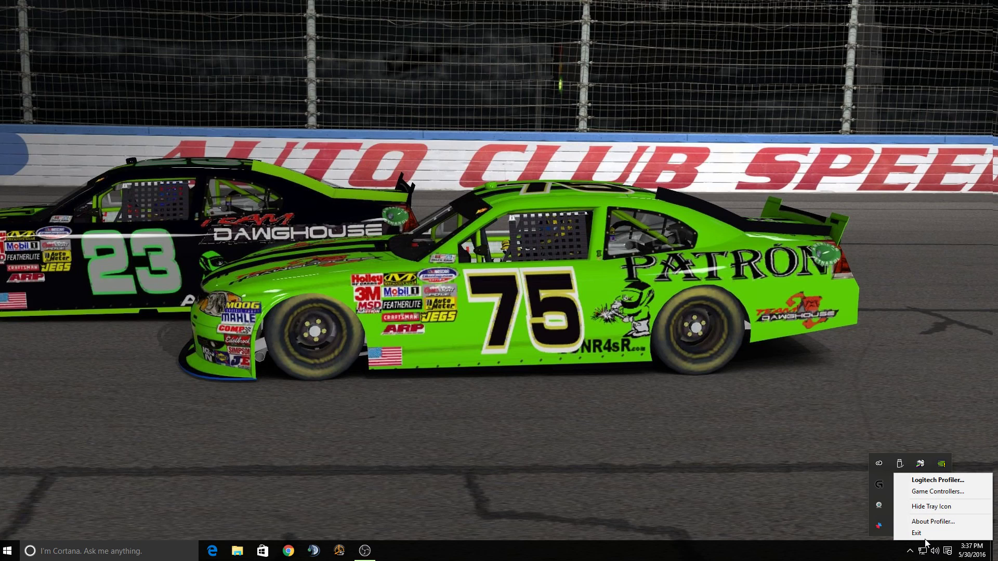
click(718, 481)
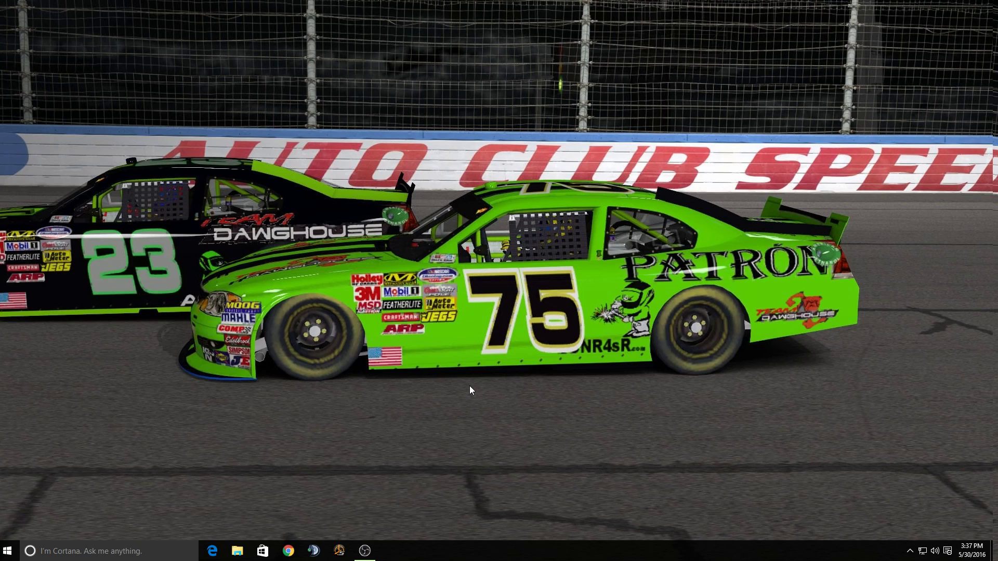
Search for 'control panel', open it, and go to View devices and printers
click(57, 554)
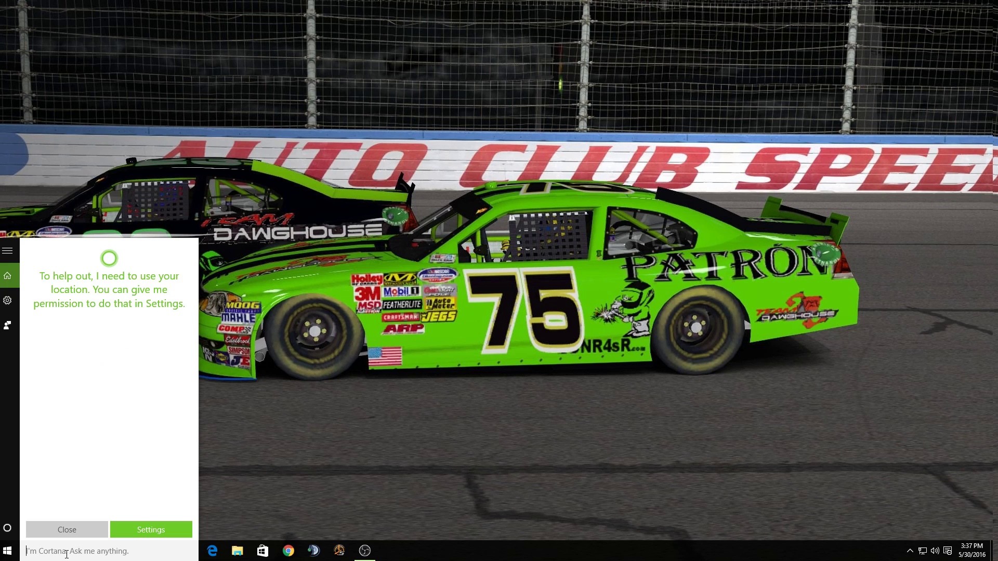
text(control pan)
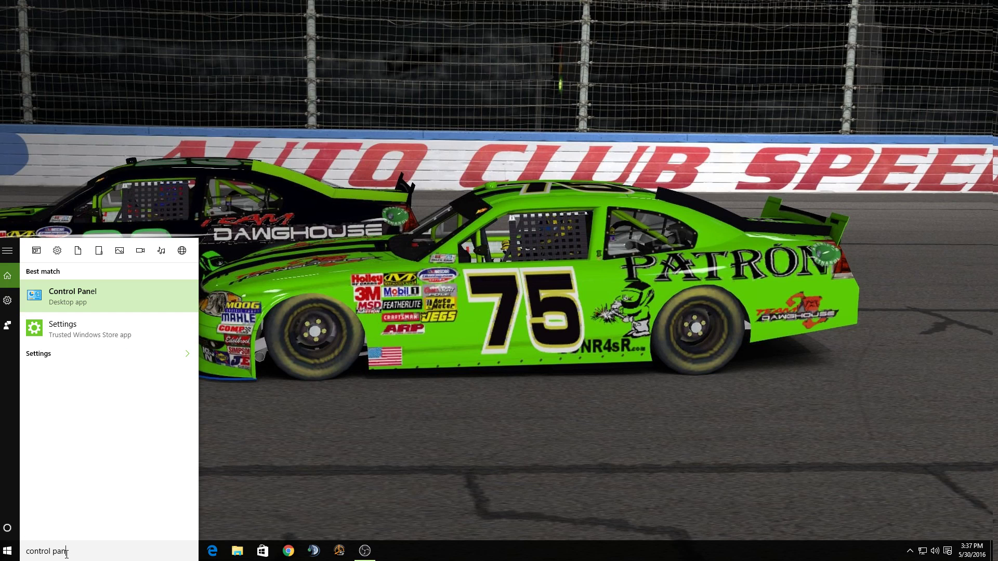
text(el)
key(Return)
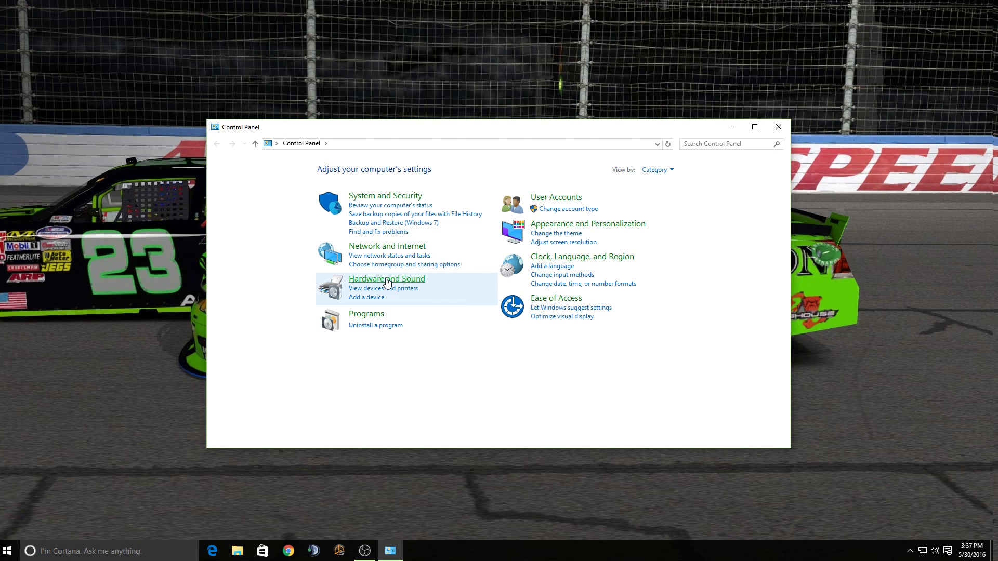
click(399, 290)
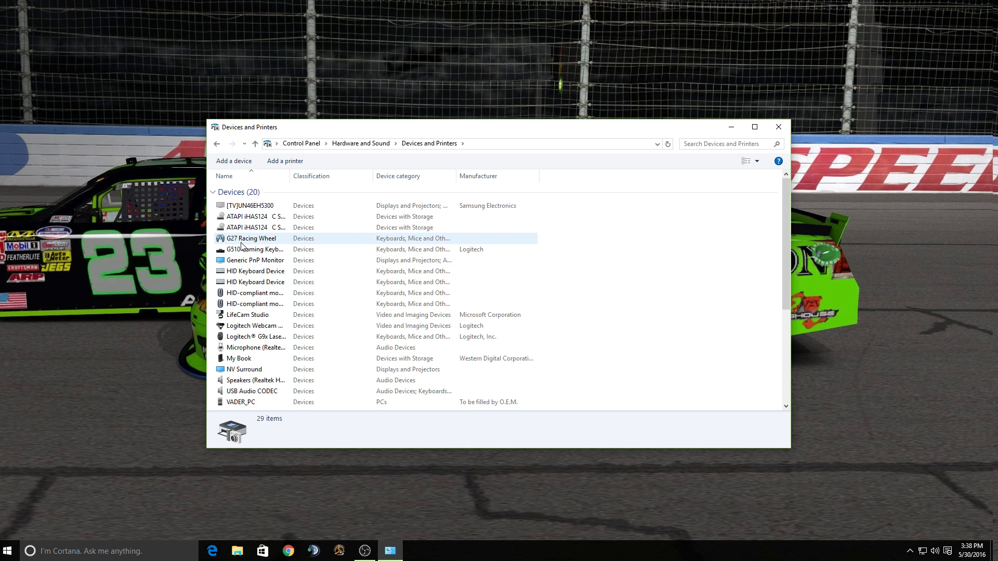
Open the G27 Racing Wheel's Properties on the Hardware tab and select Logitech G27 Racing Wheel USB
click(756, 128)
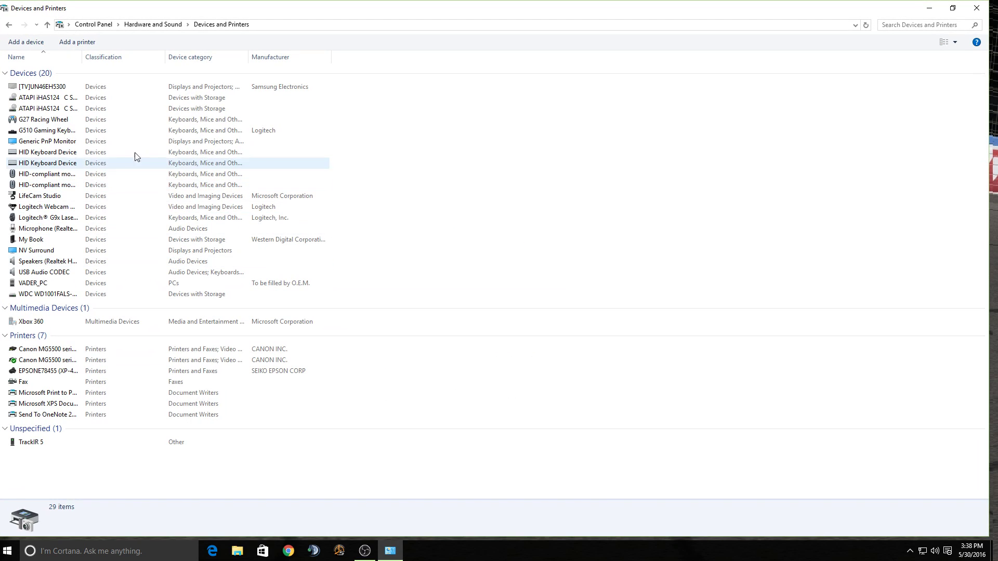
right_click(40, 124)
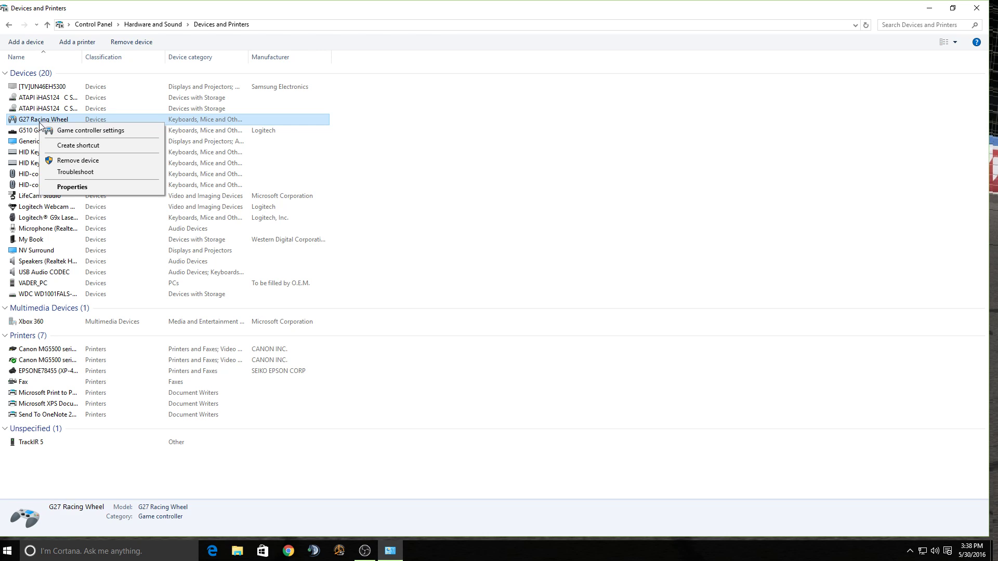
click(78, 187)
drag(152, 134, 444, 138)
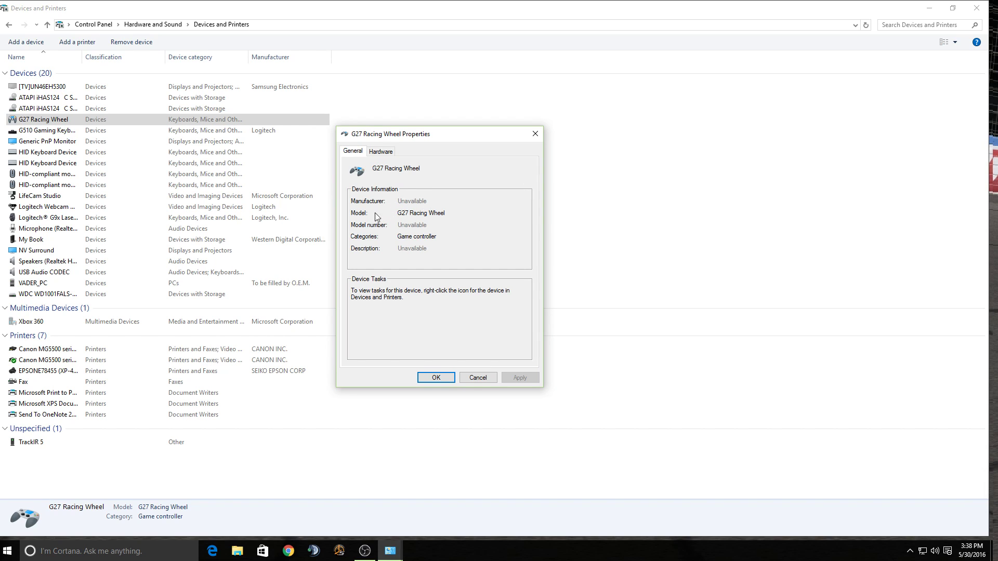
click(382, 153)
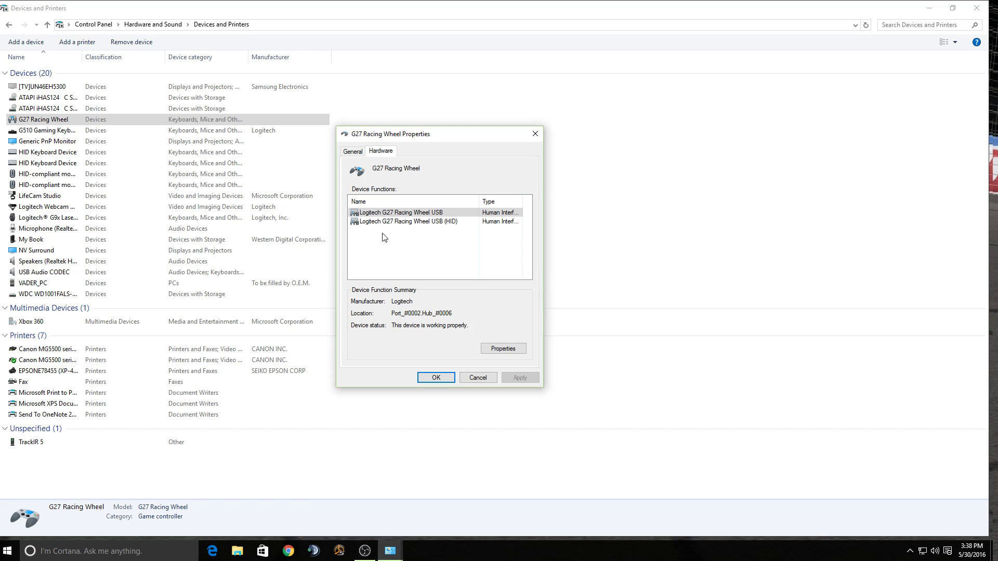
click(416, 216)
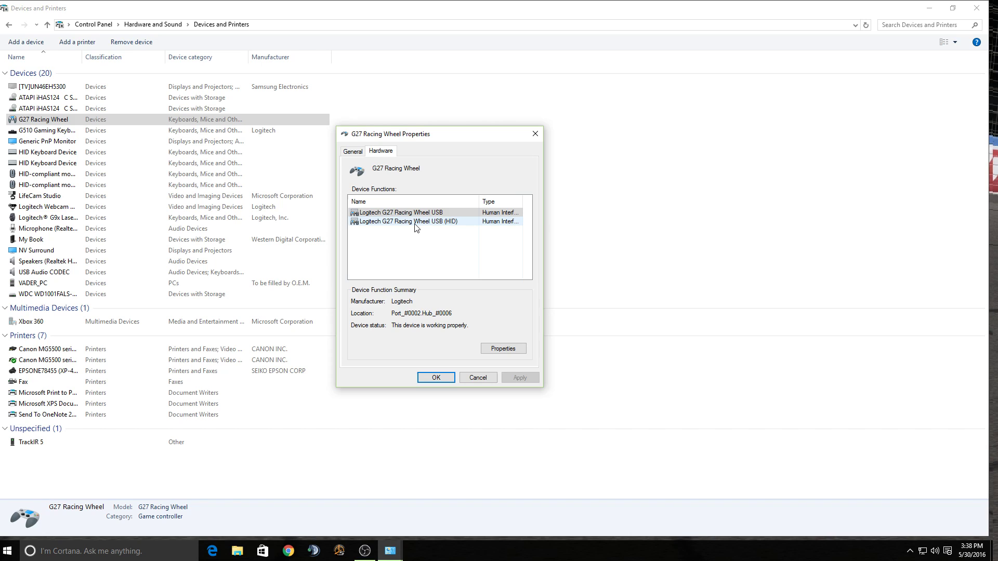
Open the Logitech G27 Racing Wheel USB properties, enable Change settings, and view its Driver tab
click(503, 350)
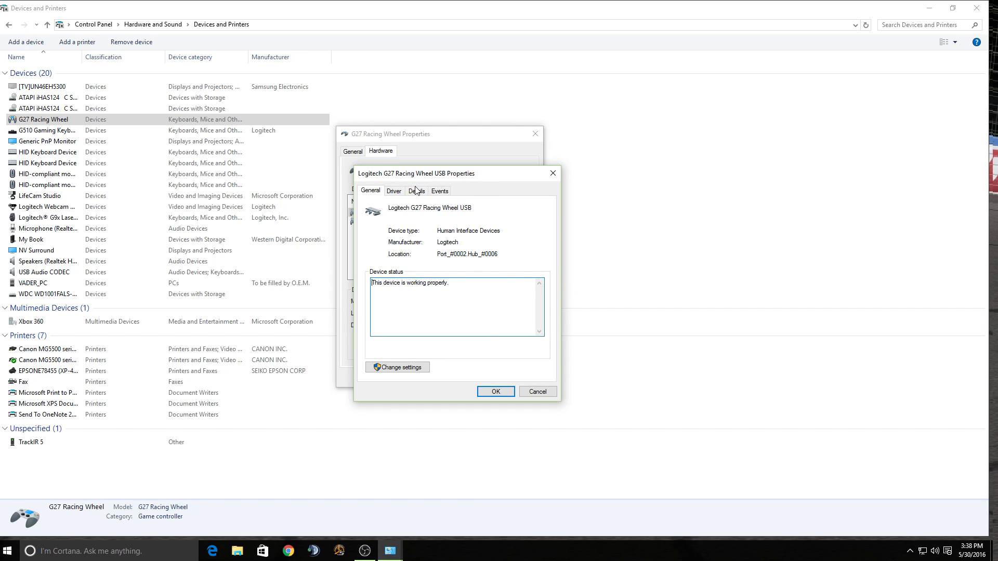
click(391, 370)
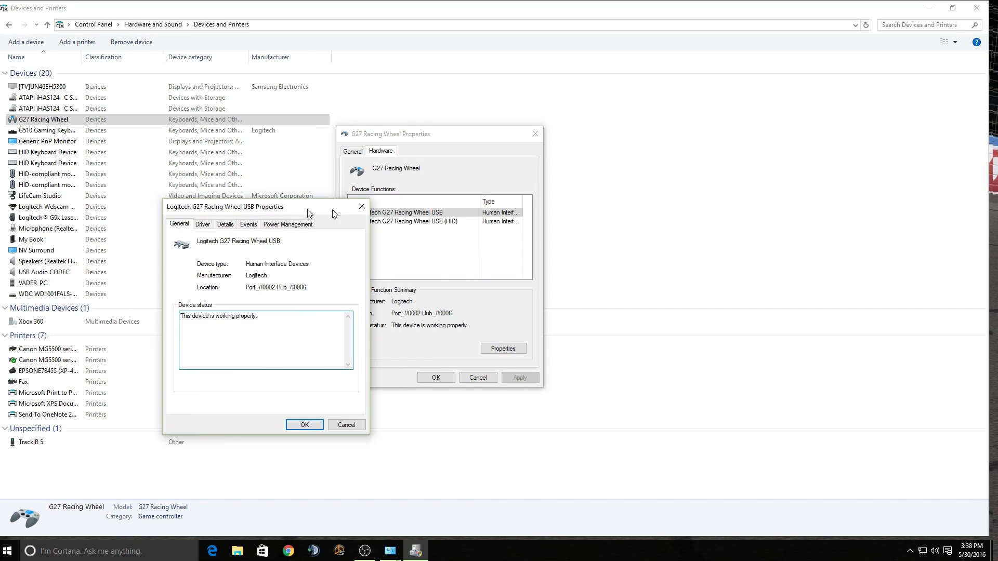
drag(372, 220, 691, 106)
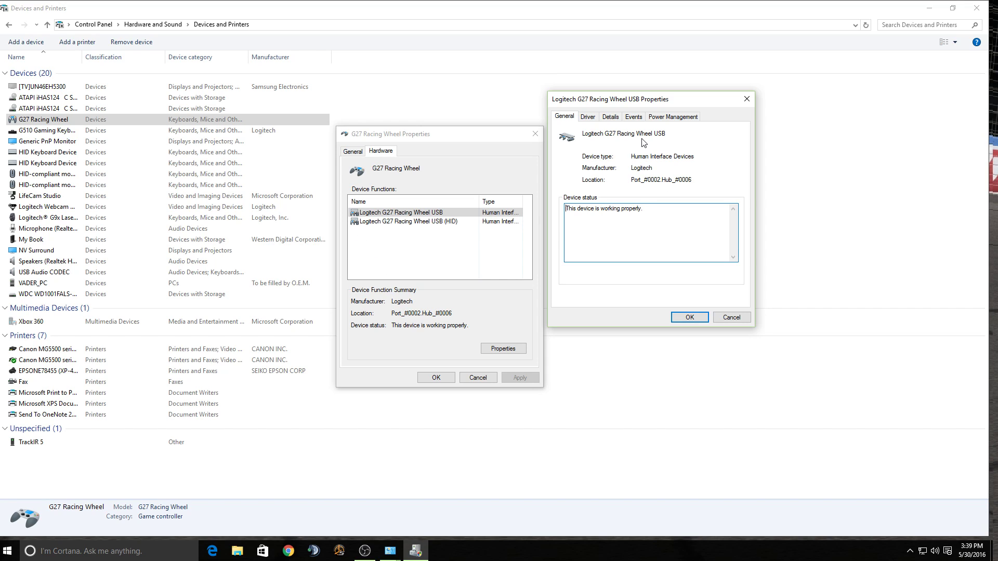
click(590, 117)
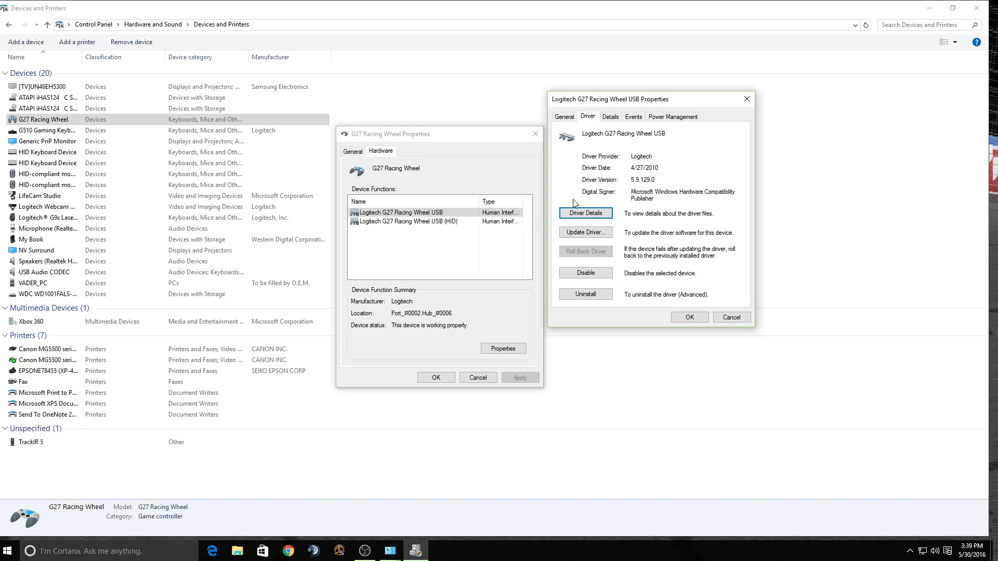
Install the USB Input Device driver via Browse my computer and Let me pick from a list
click(585, 235)
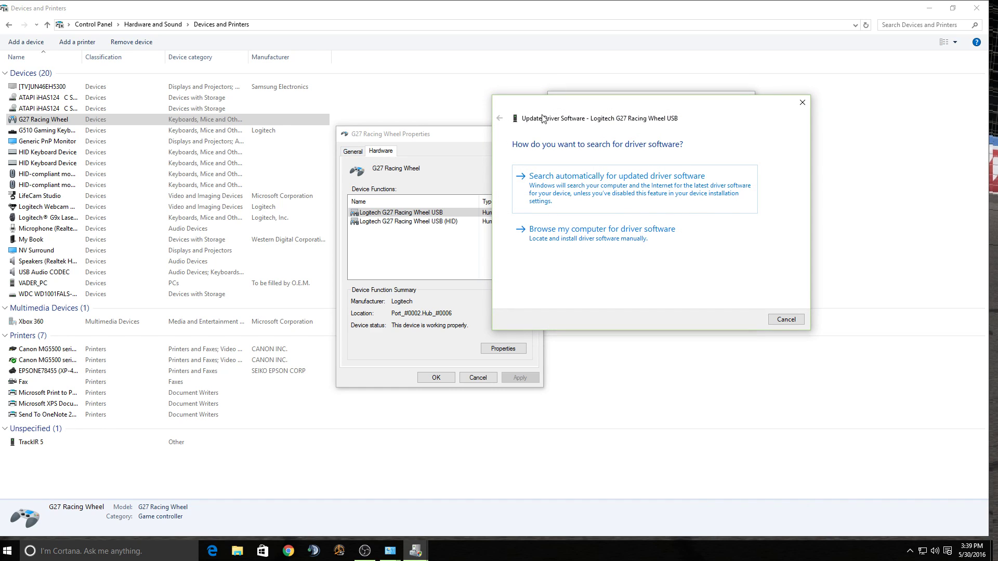
click(581, 239)
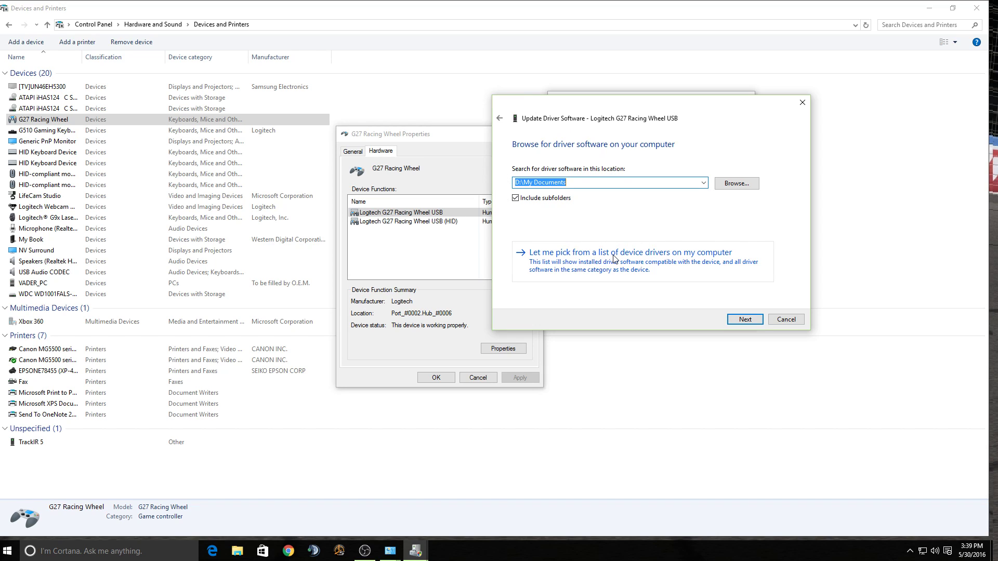
click(571, 265)
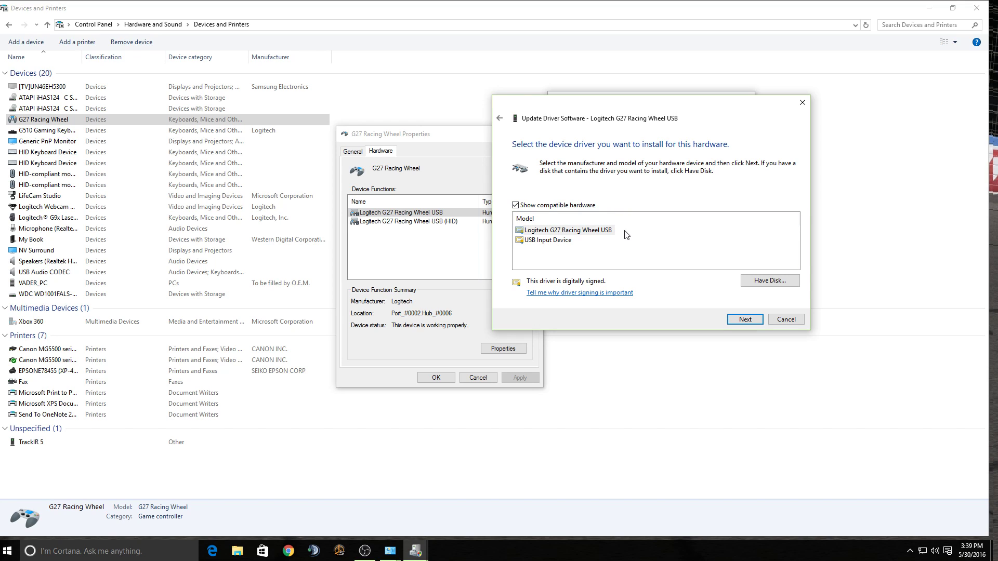
click(547, 244)
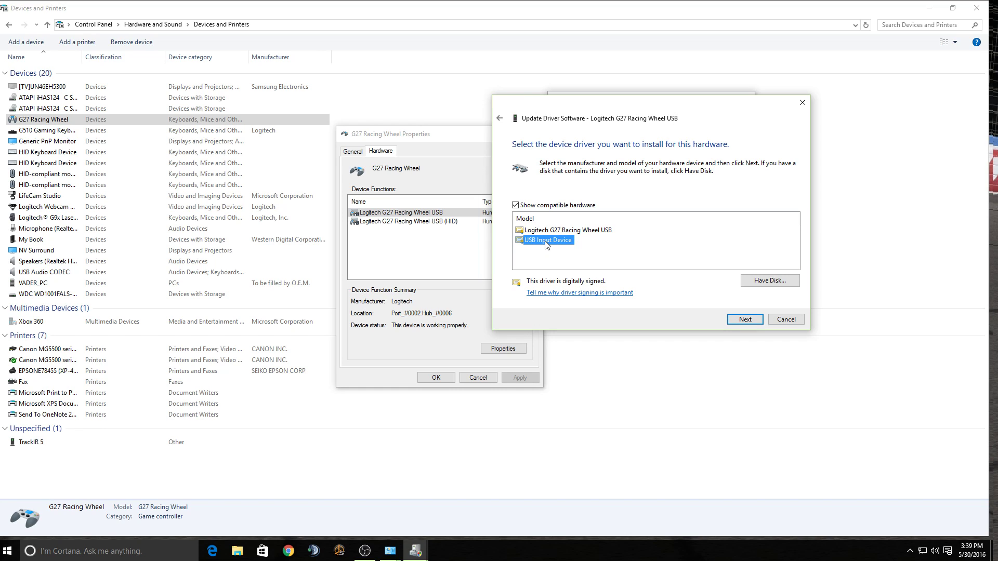
click(745, 321)
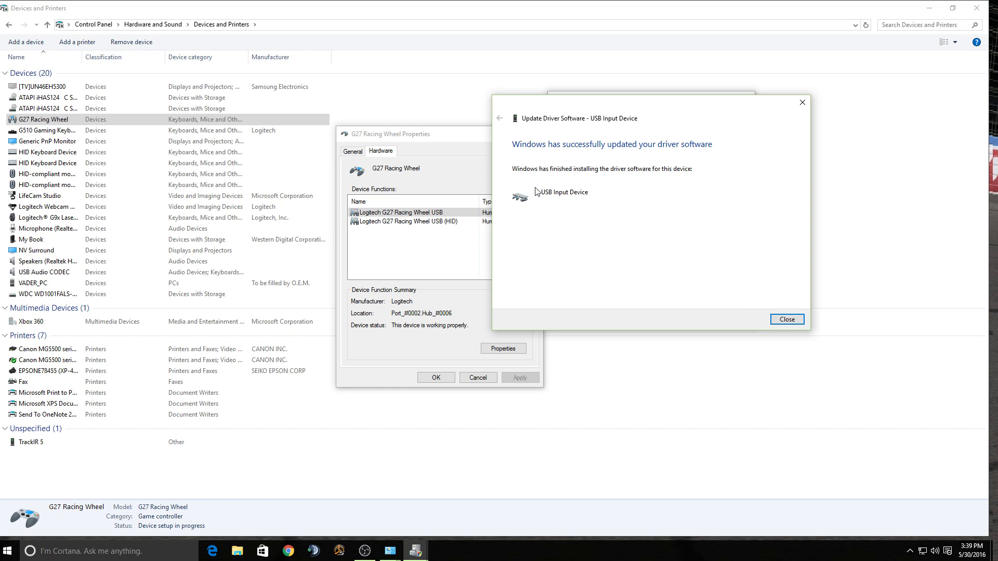
Close the update wizard and both properties dialogs, then open the G27 Racing Wheel's Game controller settings
click(795, 323)
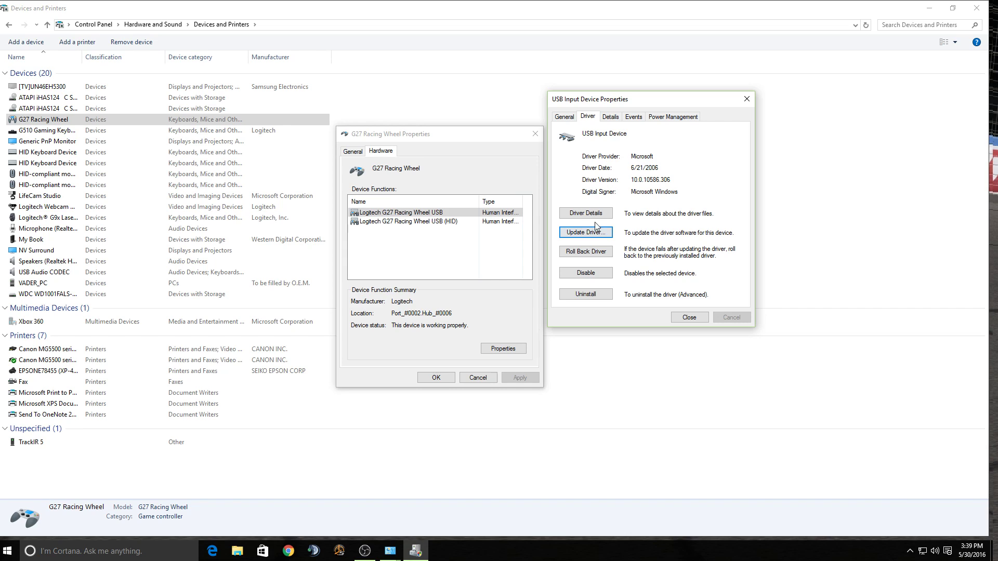
click(689, 318)
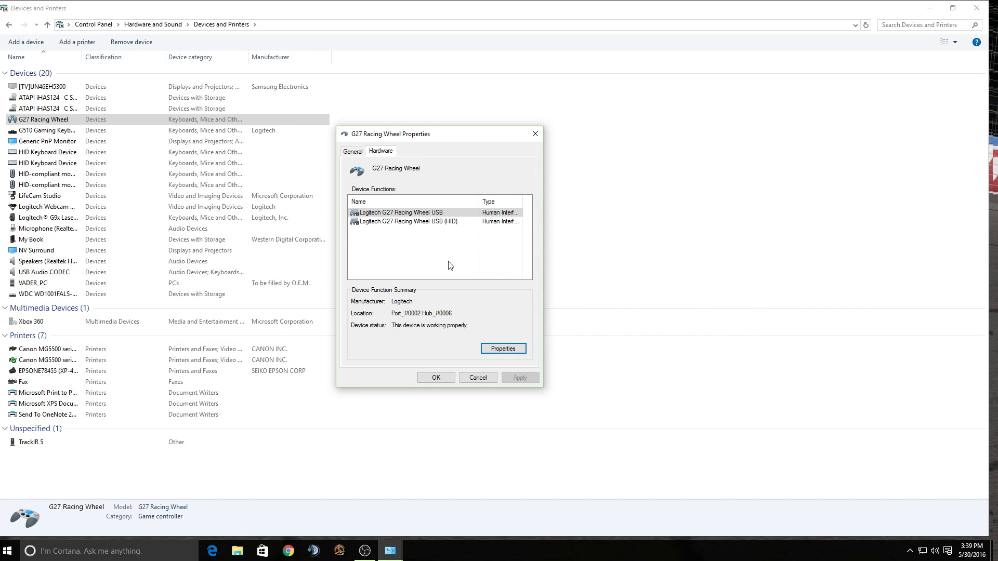
click(444, 378)
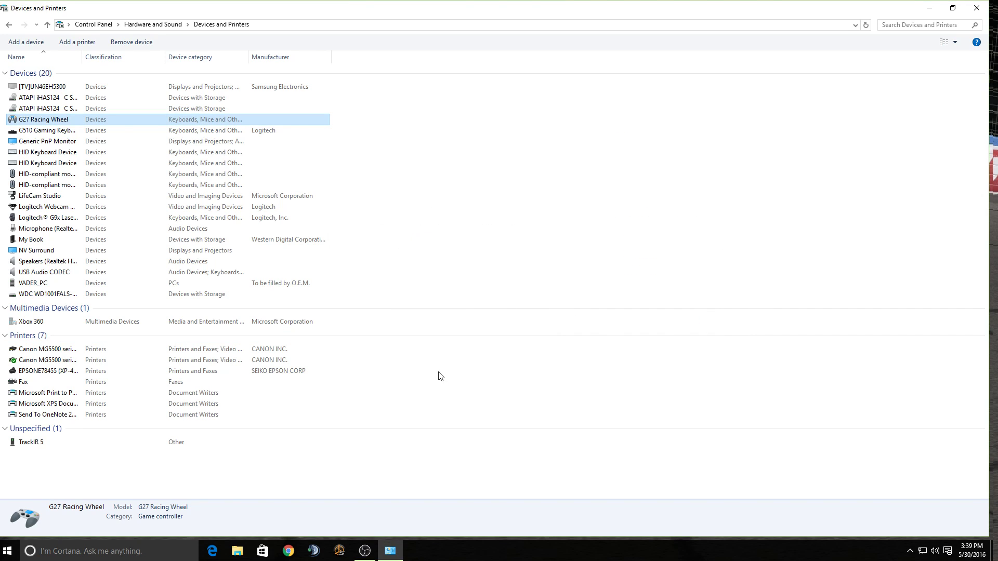
right_click(50, 120)
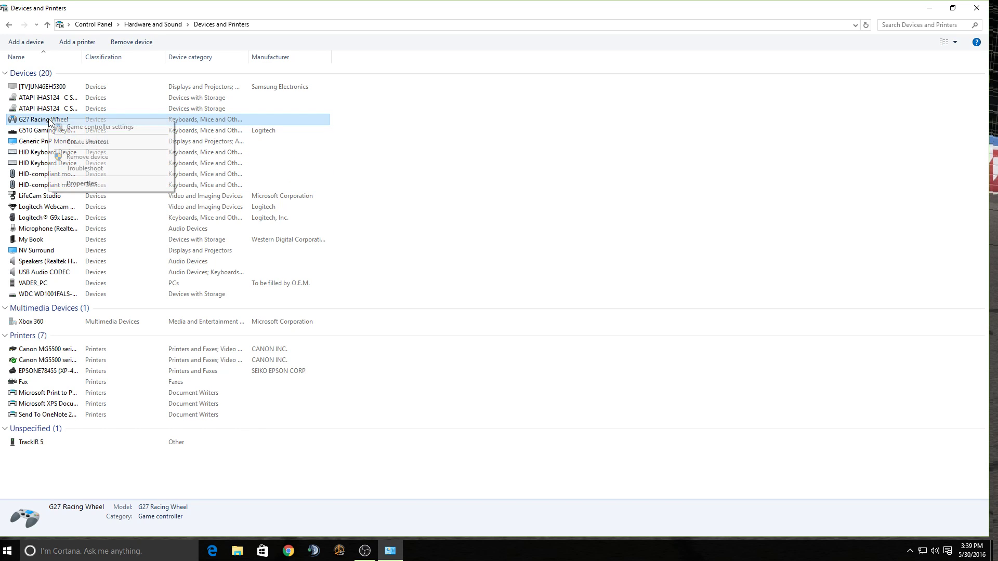
click(100, 128)
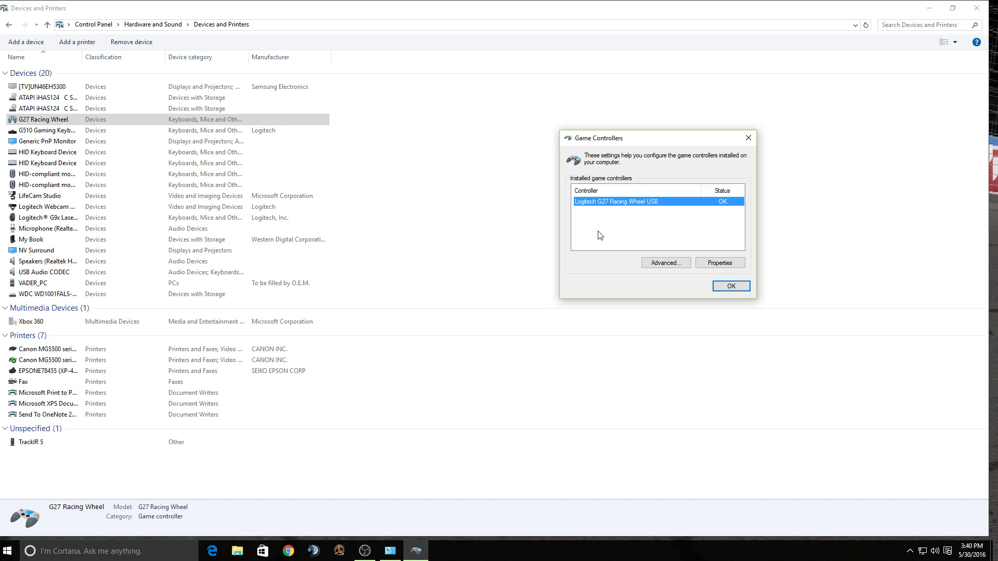
View the Logitech G27 Racing Wheel USB Test tab, then close it and Game Controllers with OK
click(720, 262)
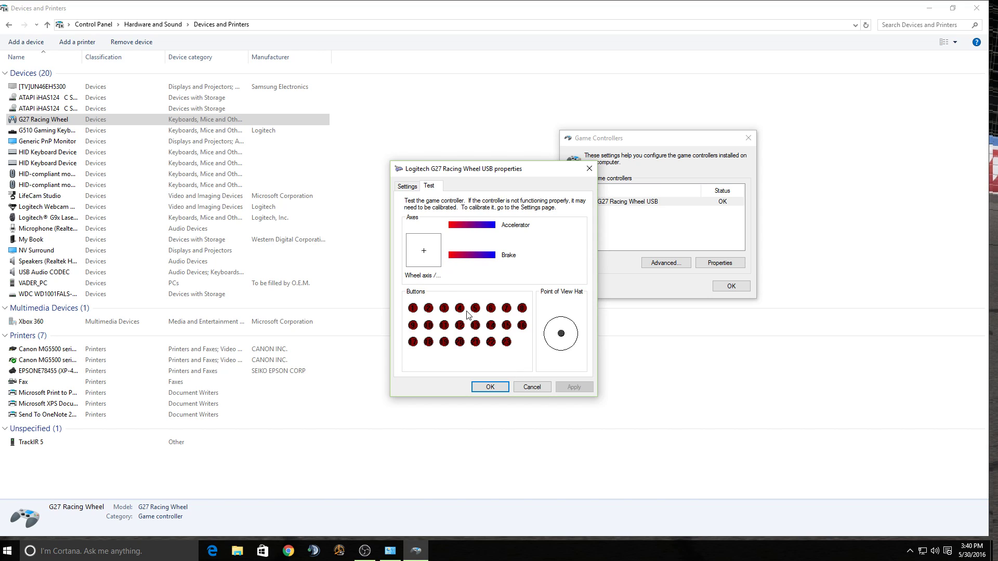
click(485, 388)
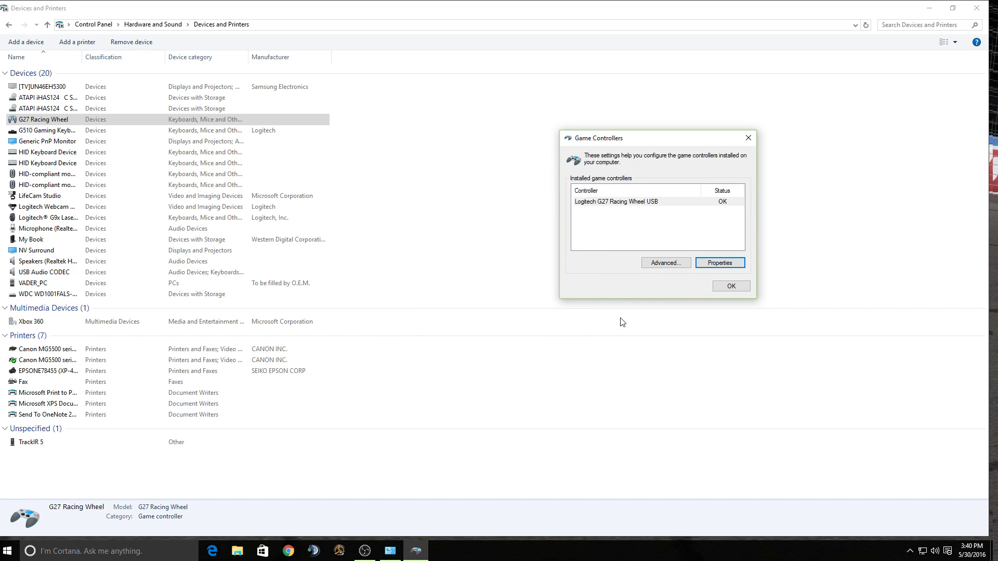
click(732, 286)
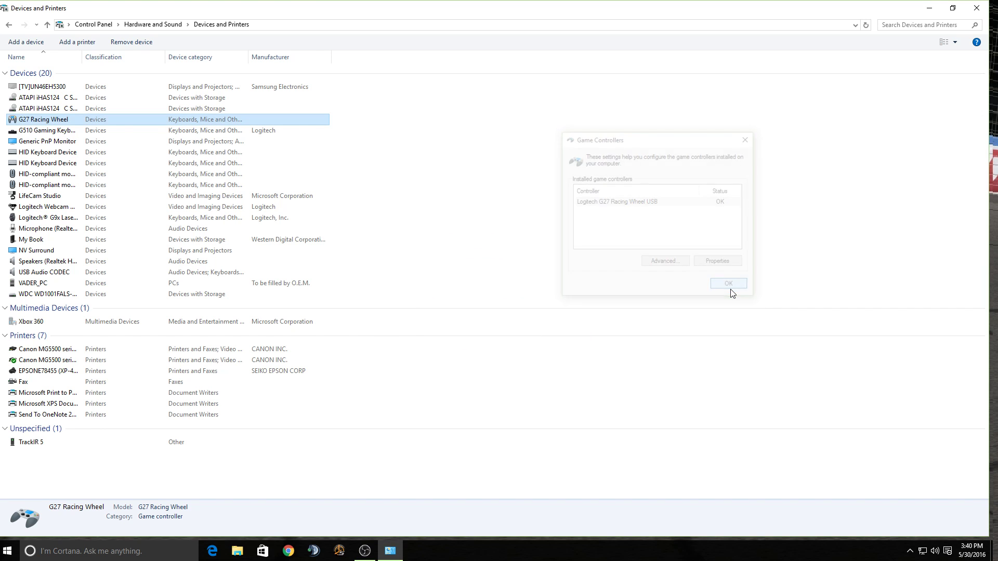
Close Devices and Printers, reopen Logitech Profiler from the tray to confirm the G27, then close it
click(976, 7)
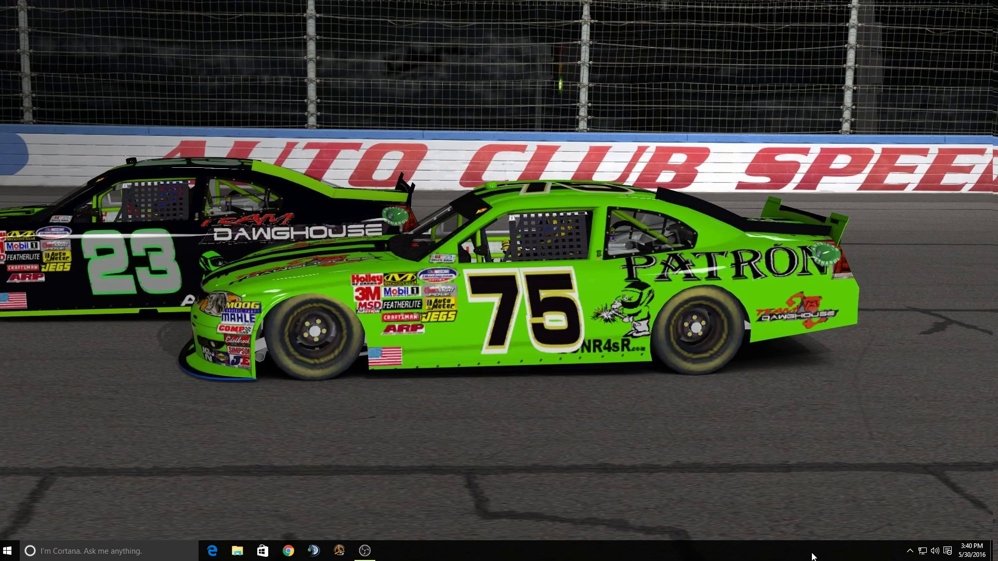
click(909, 551)
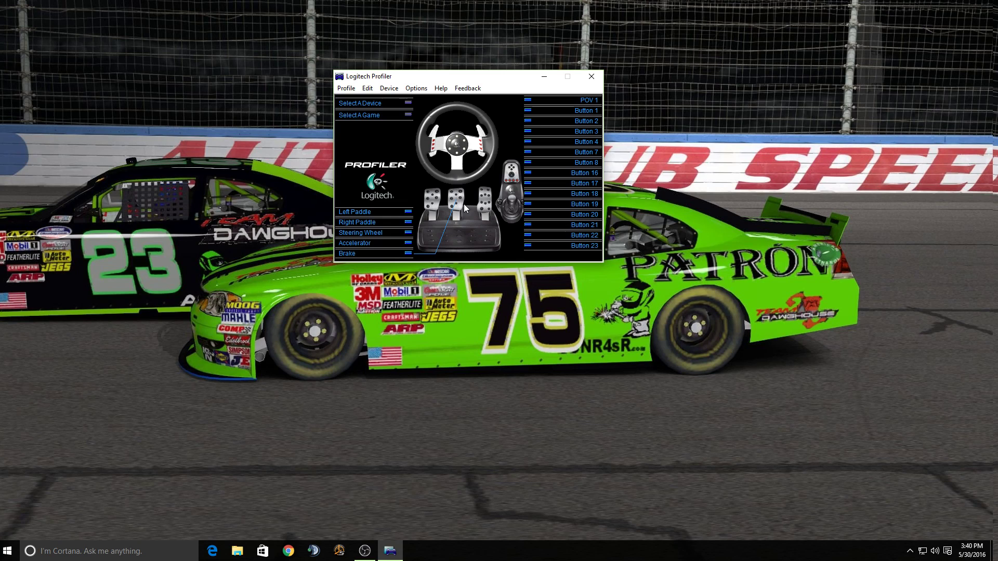
click(592, 77)
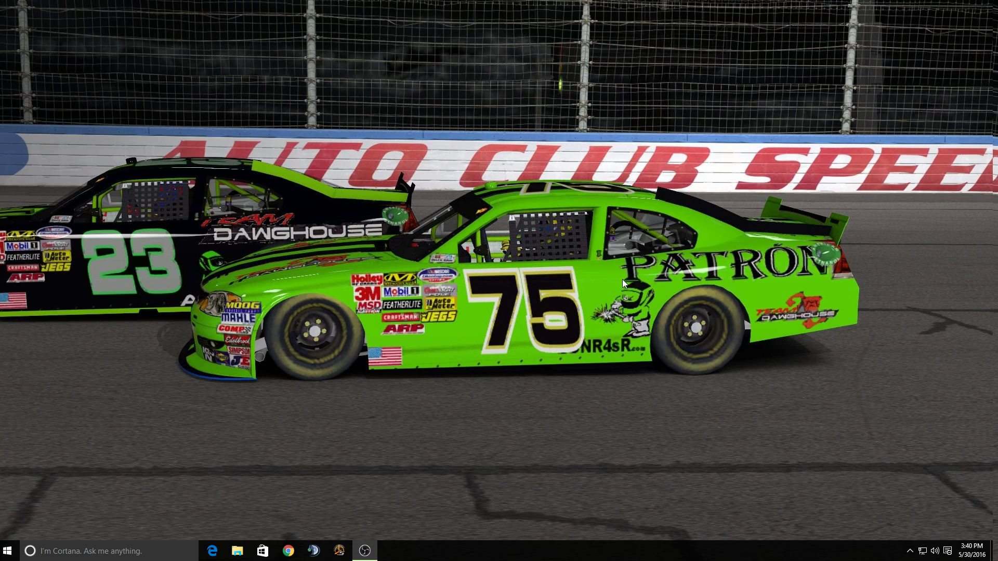